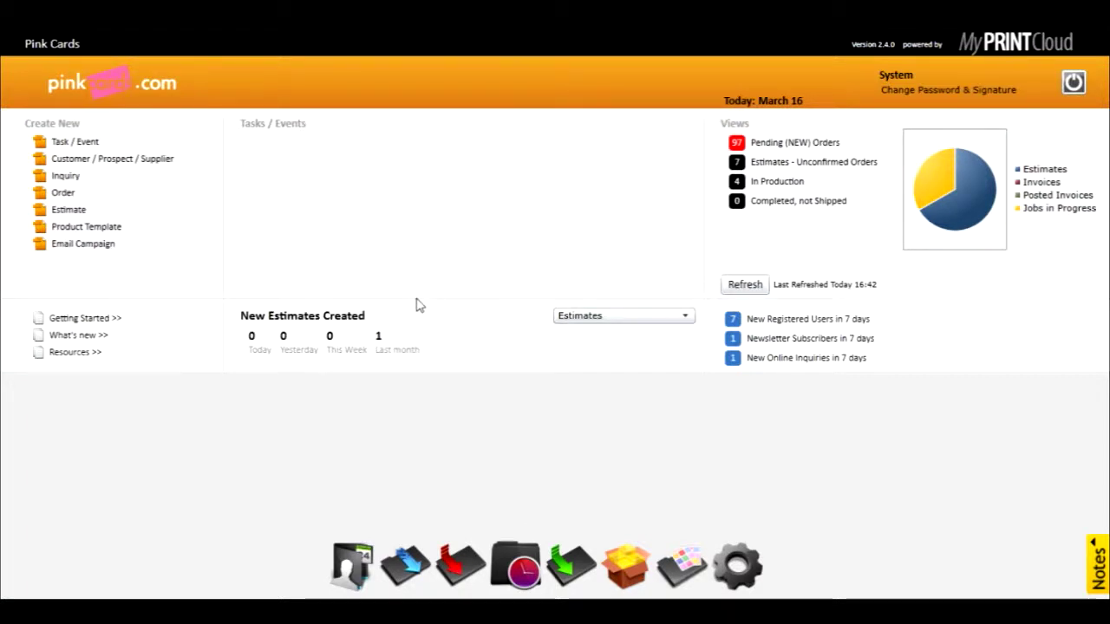
# - Open the My Organization settings and review the organization details down to the company logo
pyautogui.click(742, 571)
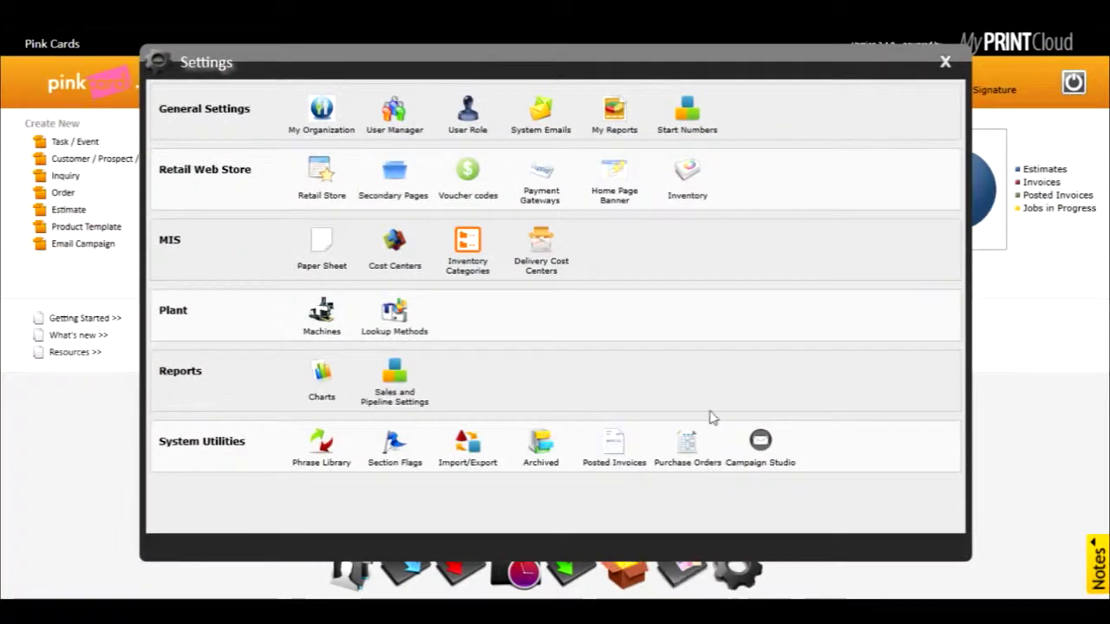
pyautogui.click(322, 108)
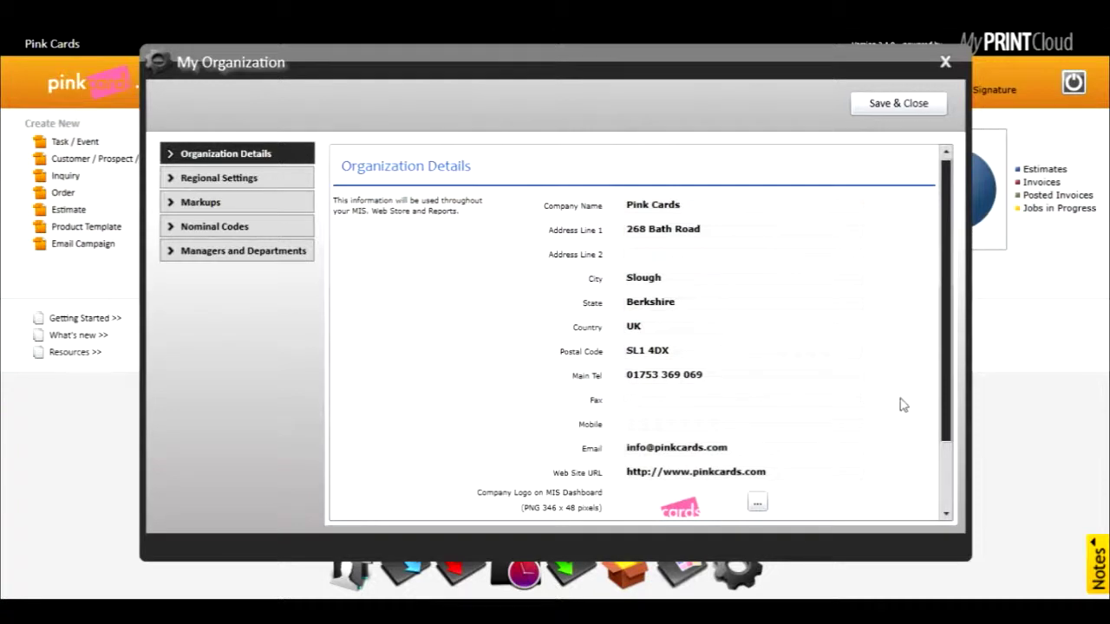
pyautogui.moveTo(949, 379); pyautogui.dragTo(952, 451)
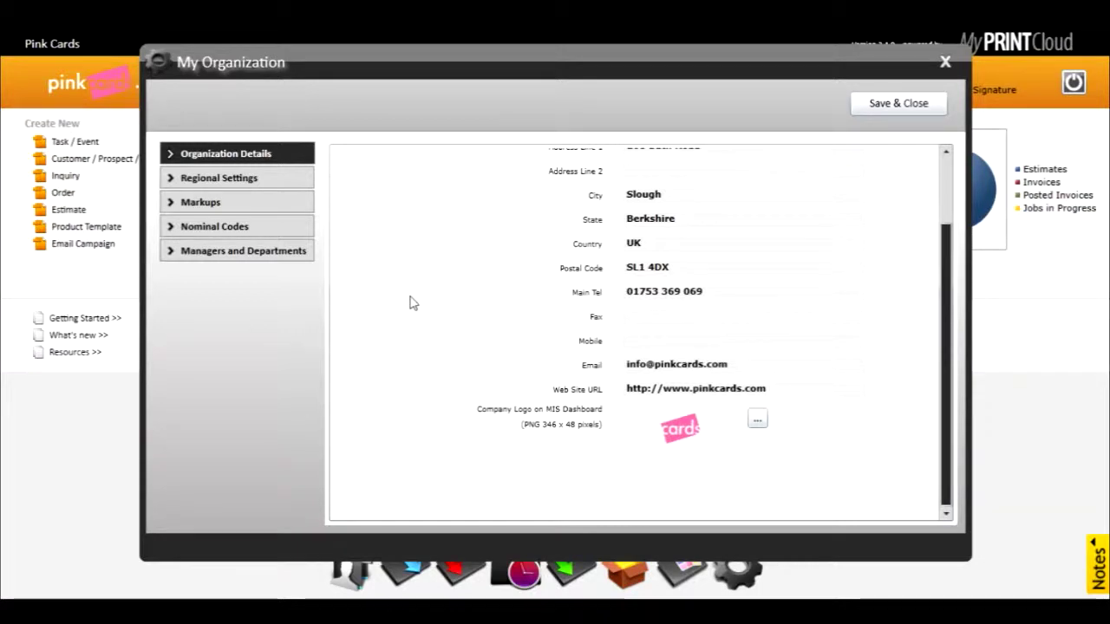
# - Review the organization's regional settings, including the unit length options and the tax codes
pyautogui.click(236, 187)
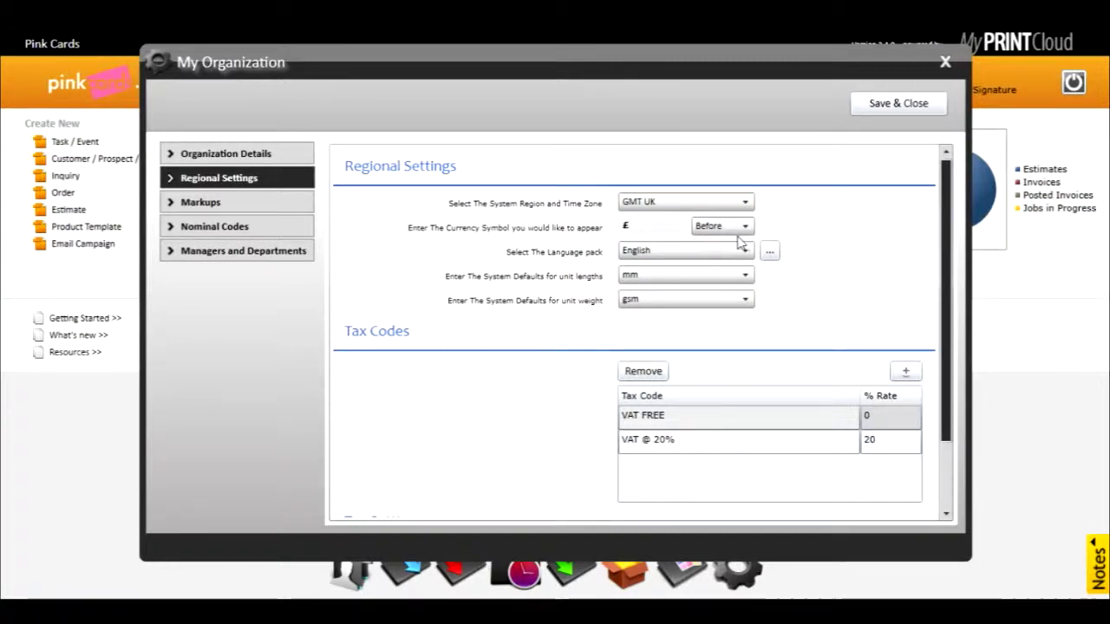
pyautogui.click(682, 280)
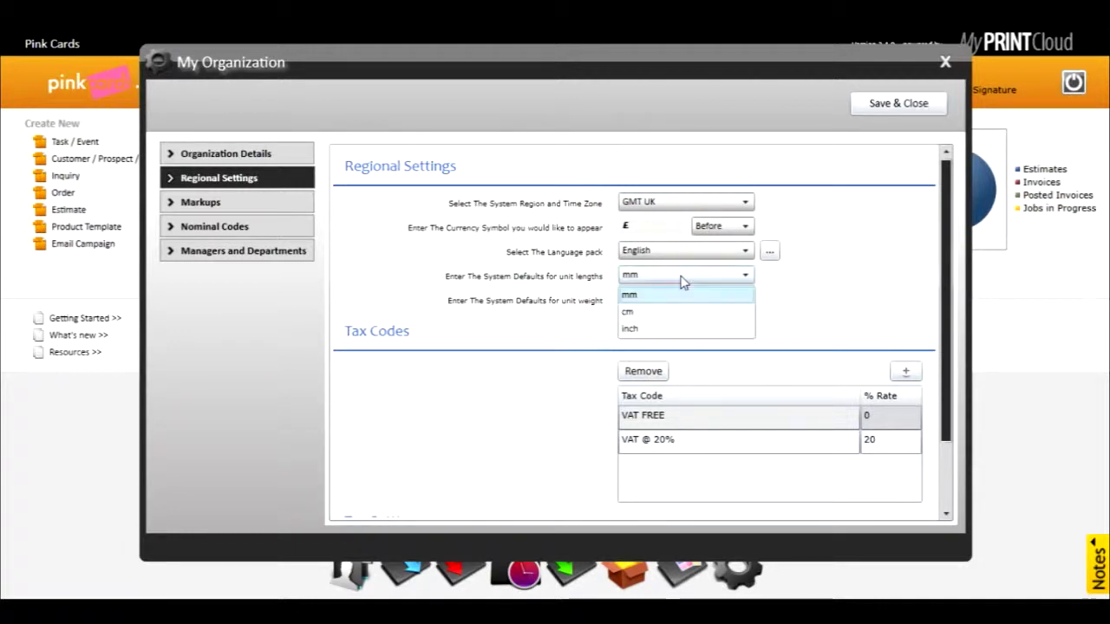
pyautogui.click(682, 278)
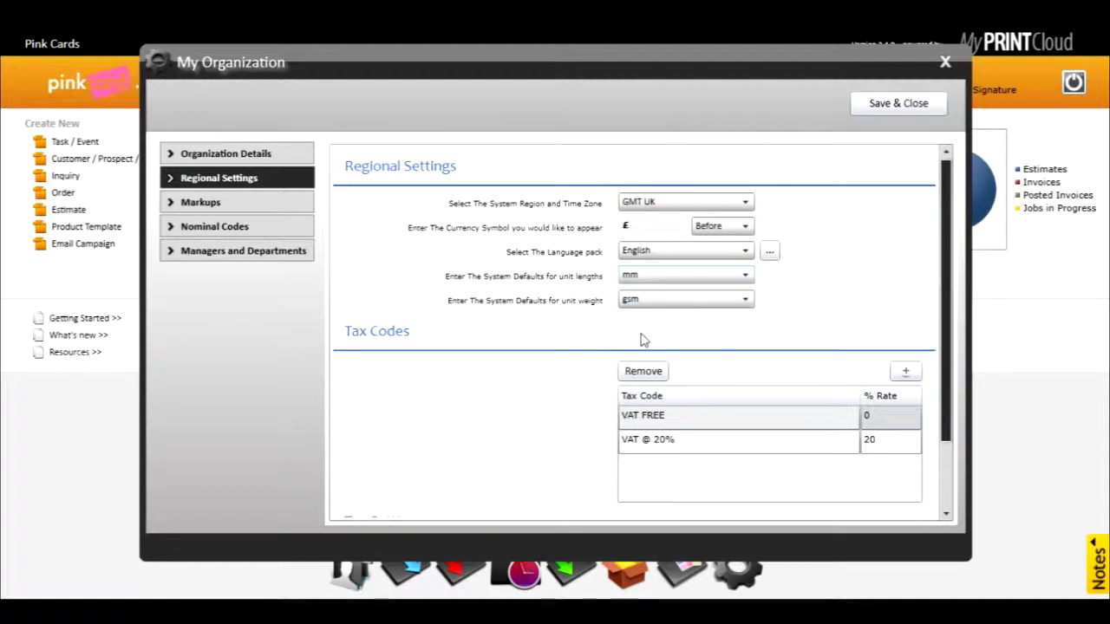
pyautogui.click(652, 420)
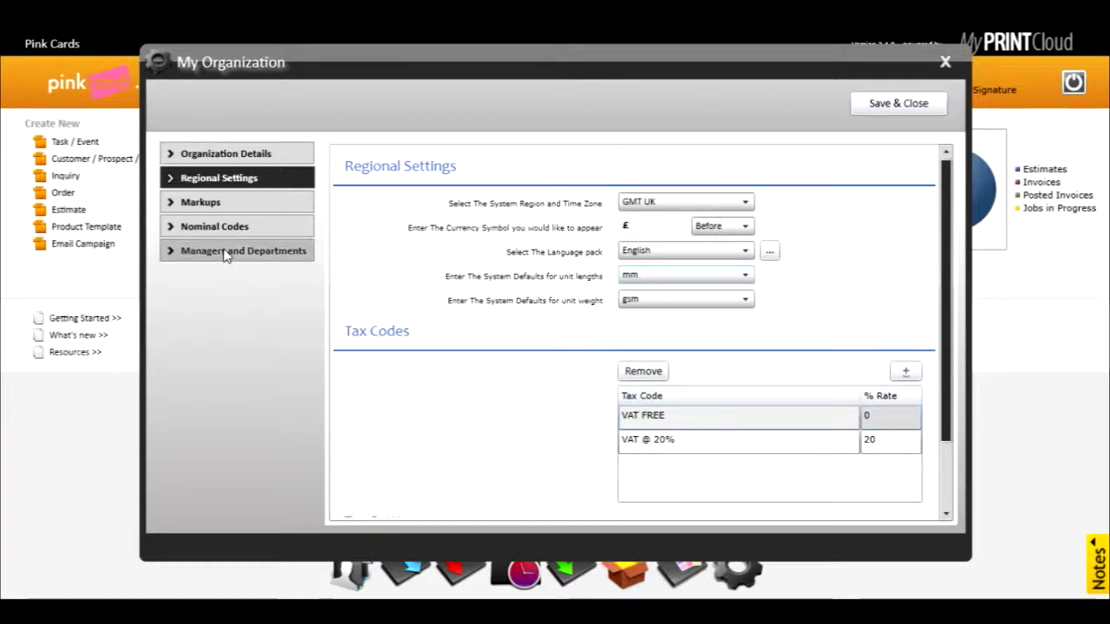
# - Review the organization's markups, nominal codes, and managers and departments, and save and close the organization settings
pyautogui.click(199, 205)
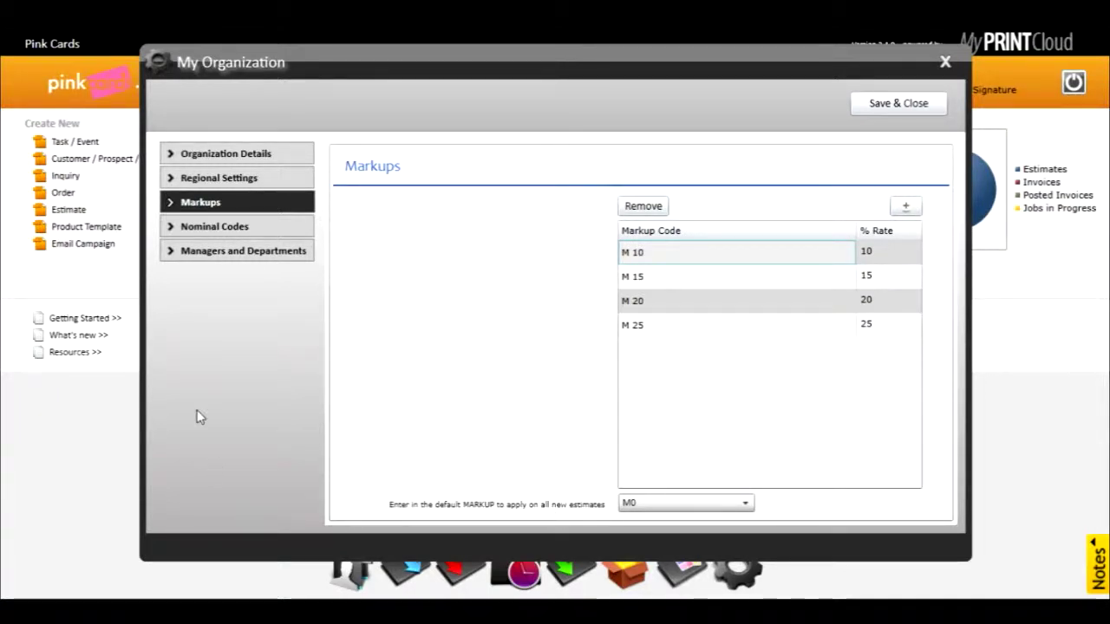
pyautogui.click(239, 231)
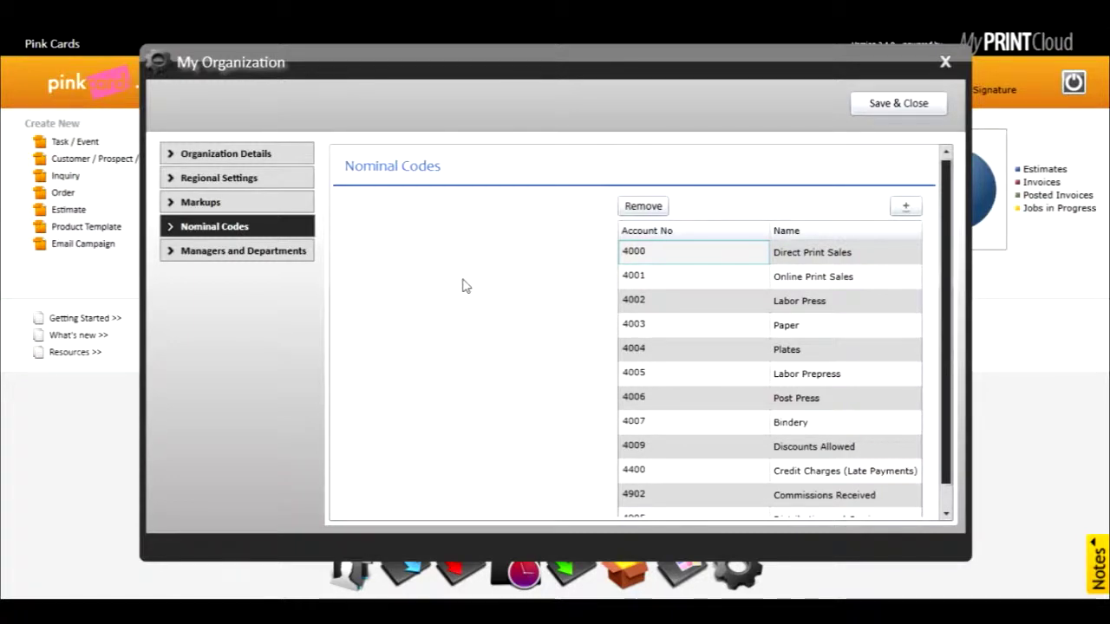
pyautogui.click(261, 251)
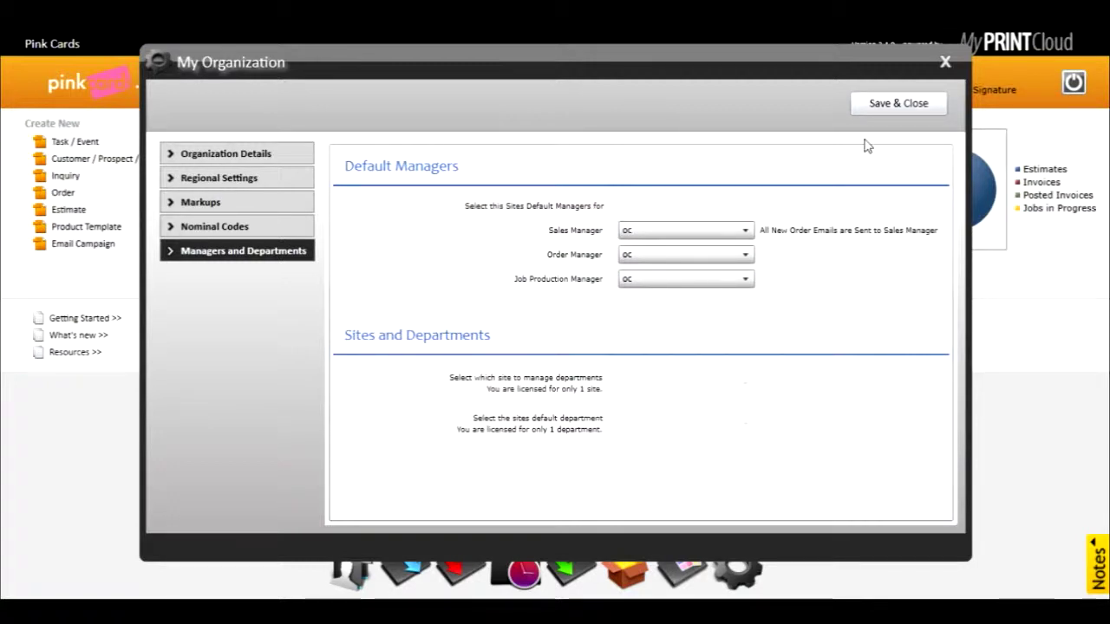
pyautogui.click(911, 106)
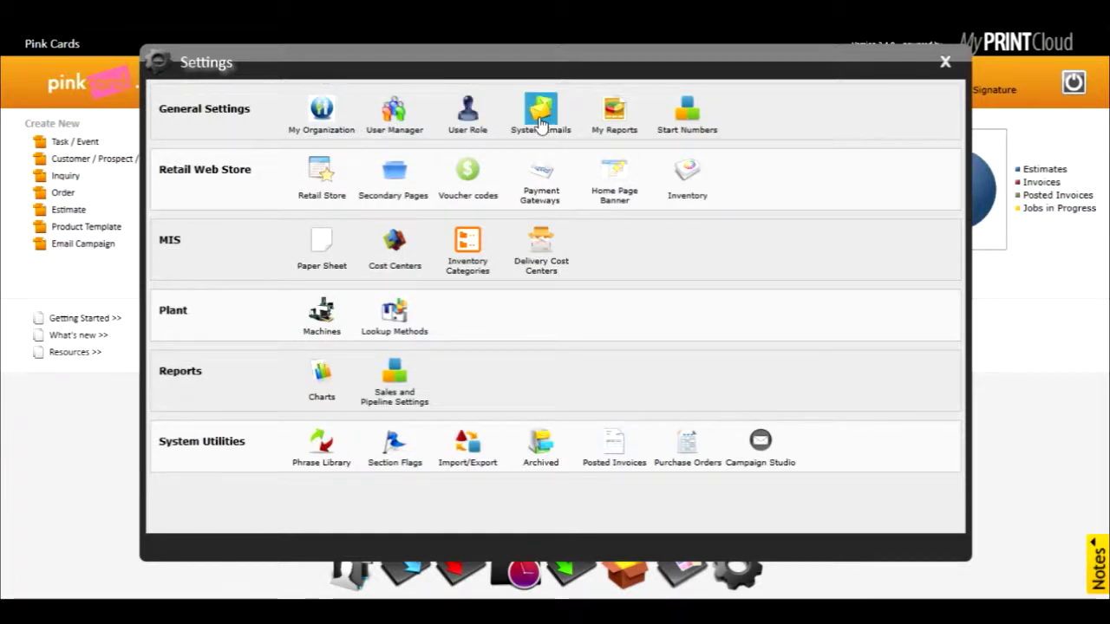
# - Open the first account in the User Manager, review its role options and permissions, and save and close it
pyautogui.click(393, 111)
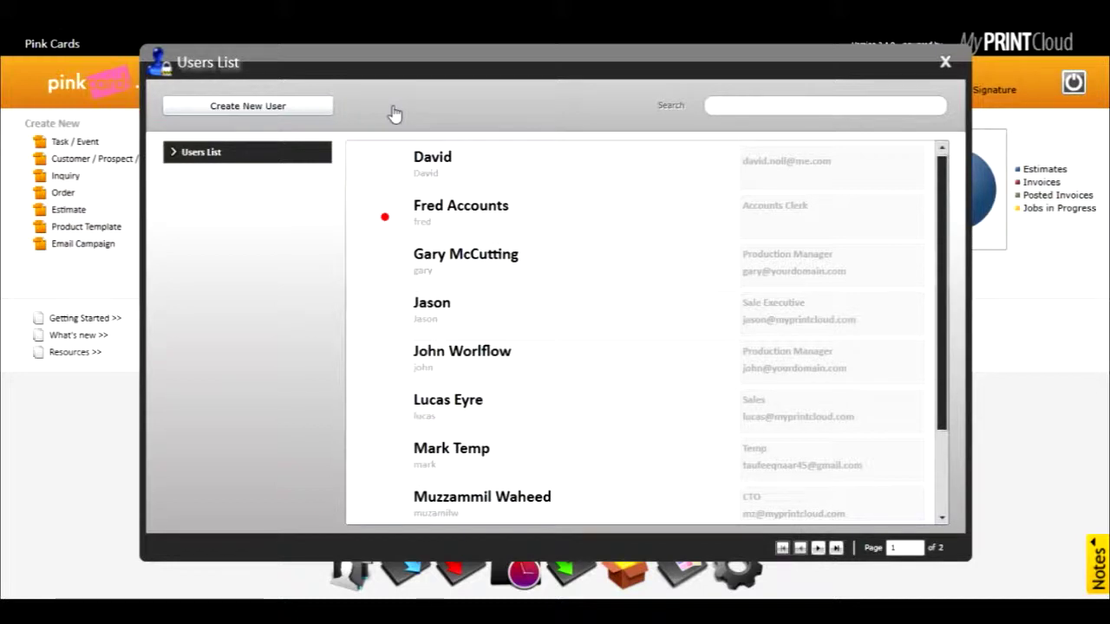
pyautogui.click(454, 186)
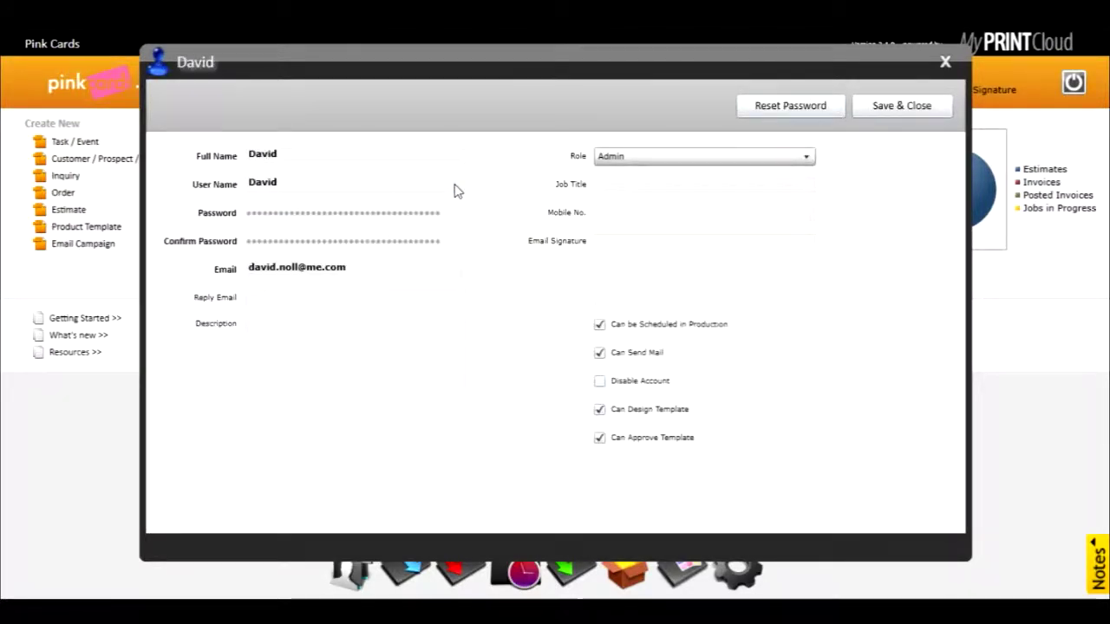
pyautogui.click(706, 159)
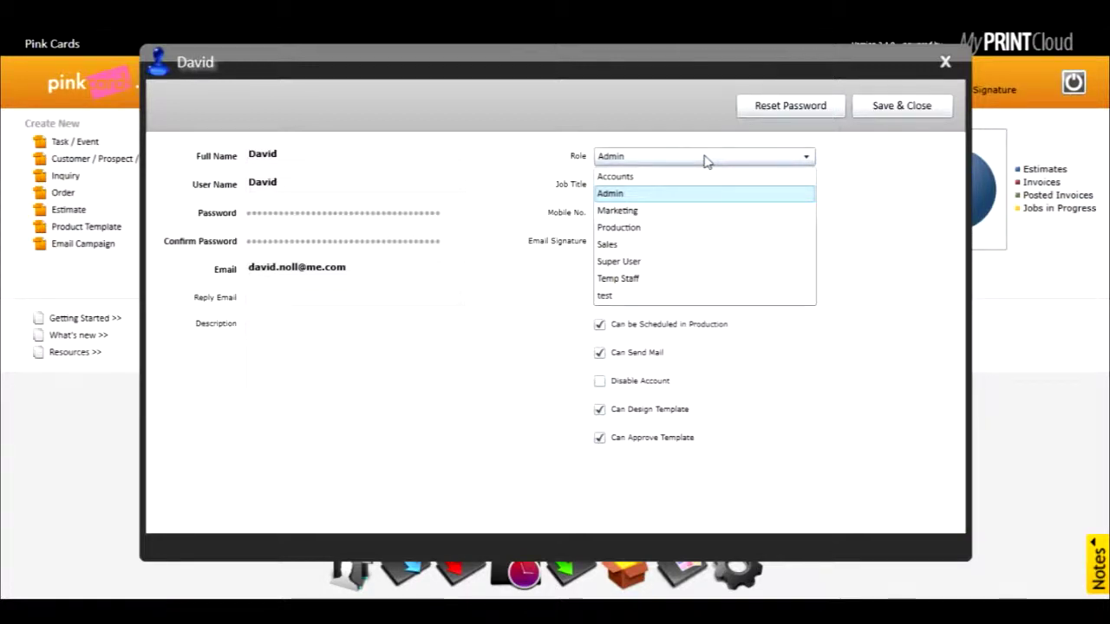
pyautogui.click(704, 159)
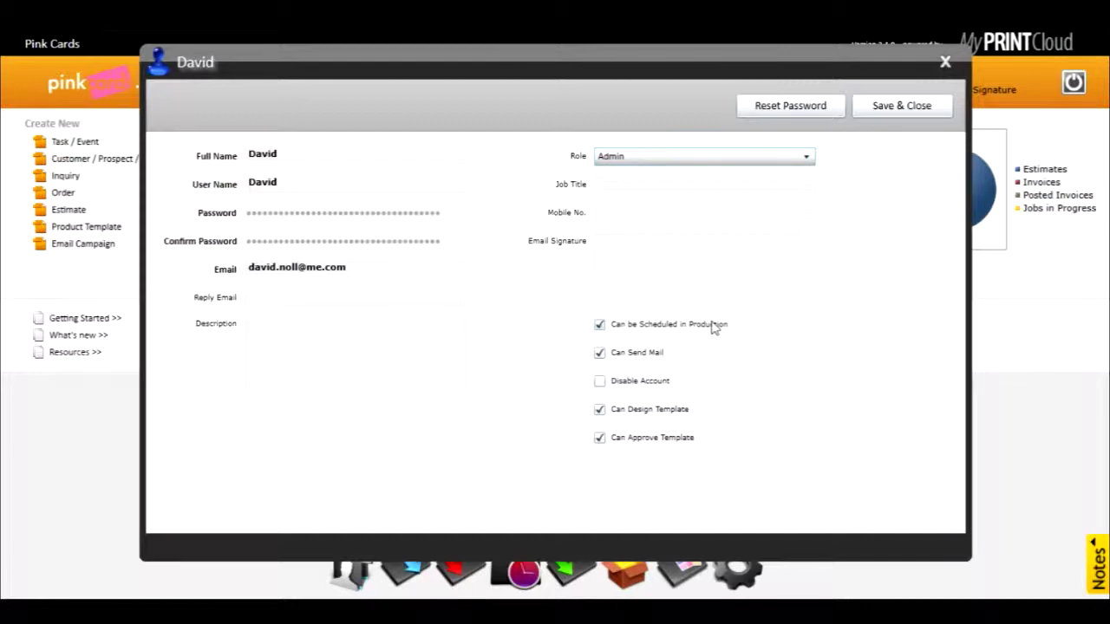
pyautogui.click(704, 292)
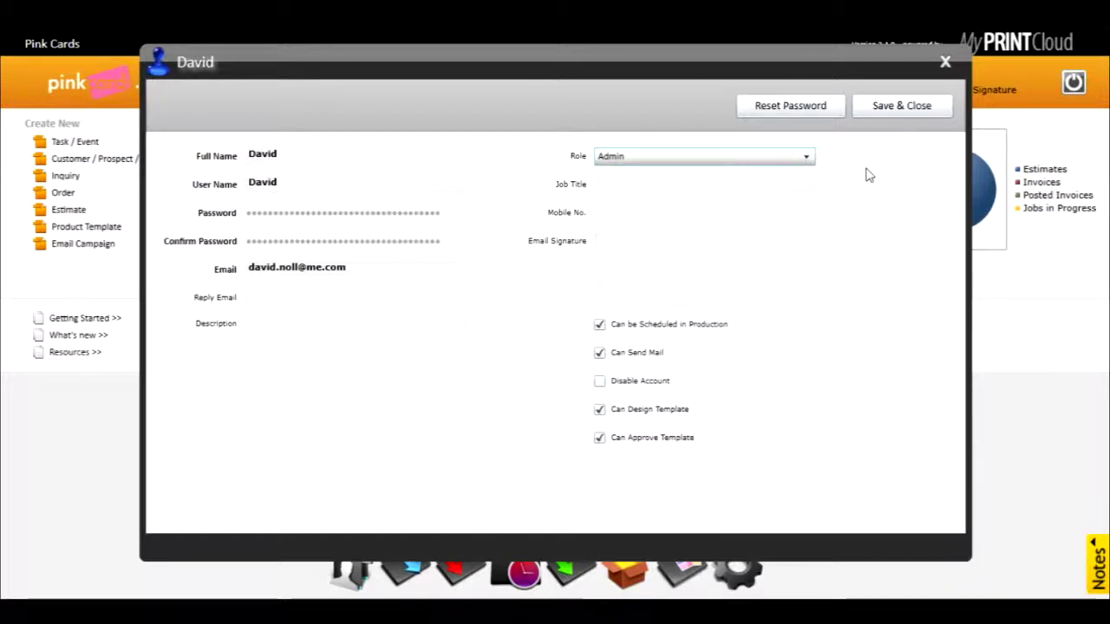
pyautogui.click(882, 106)
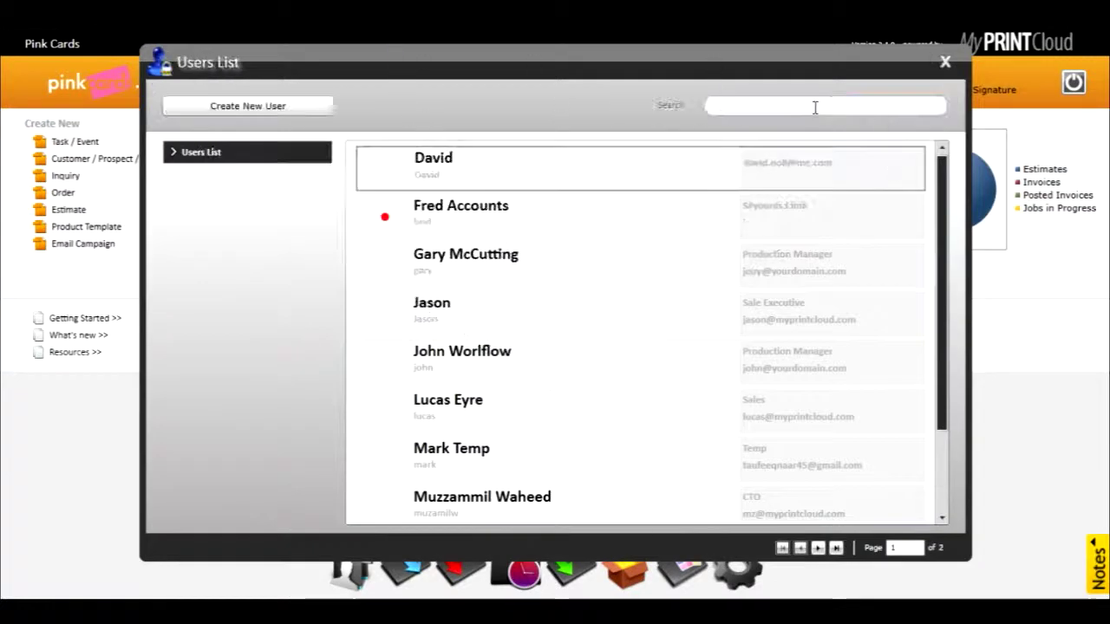
pyautogui.click(946, 65)
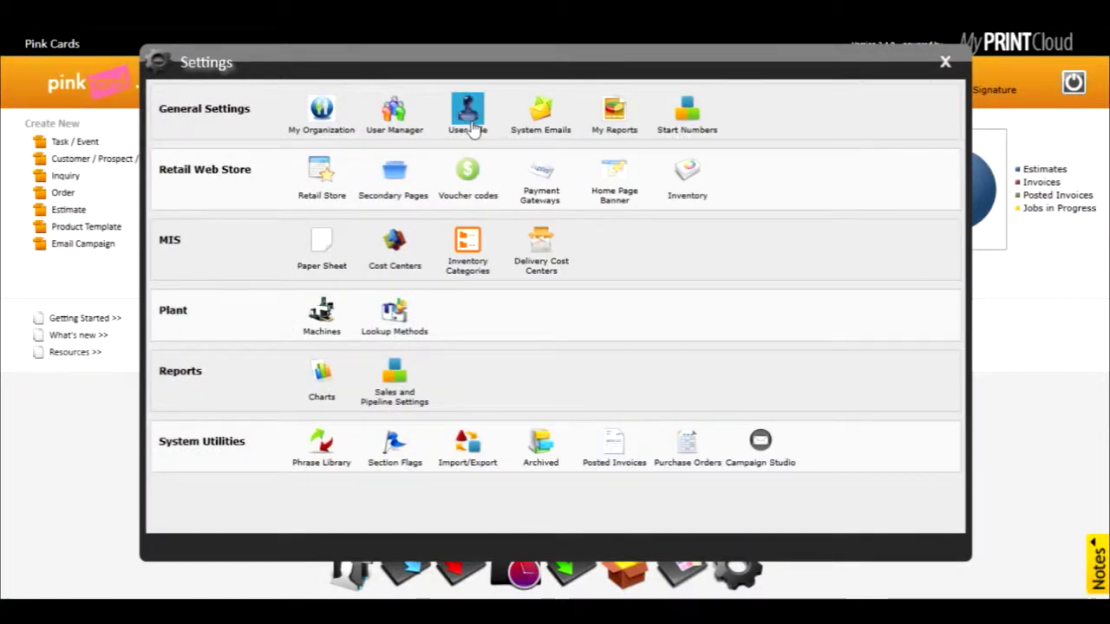
# - Open the Sales user role and examine its Estimates, Estimate Details and Job Production permissions
pyautogui.click(469, 126)
pyautogui.click(611, 153)
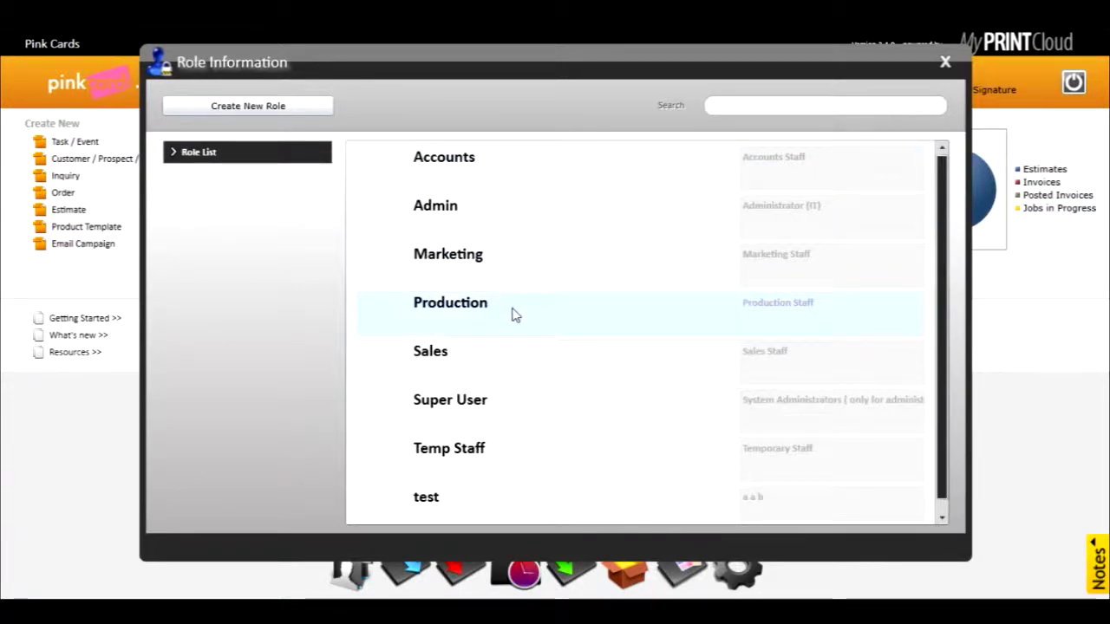
pyautogui.click(507, 356)
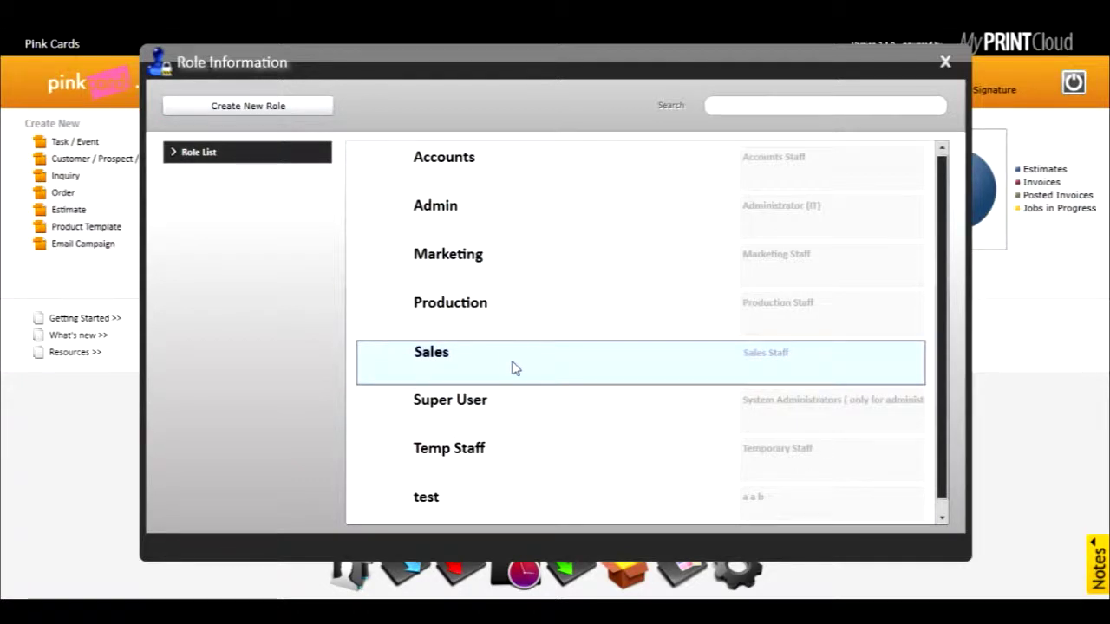
pyautogui.doubleClick(513, 362)
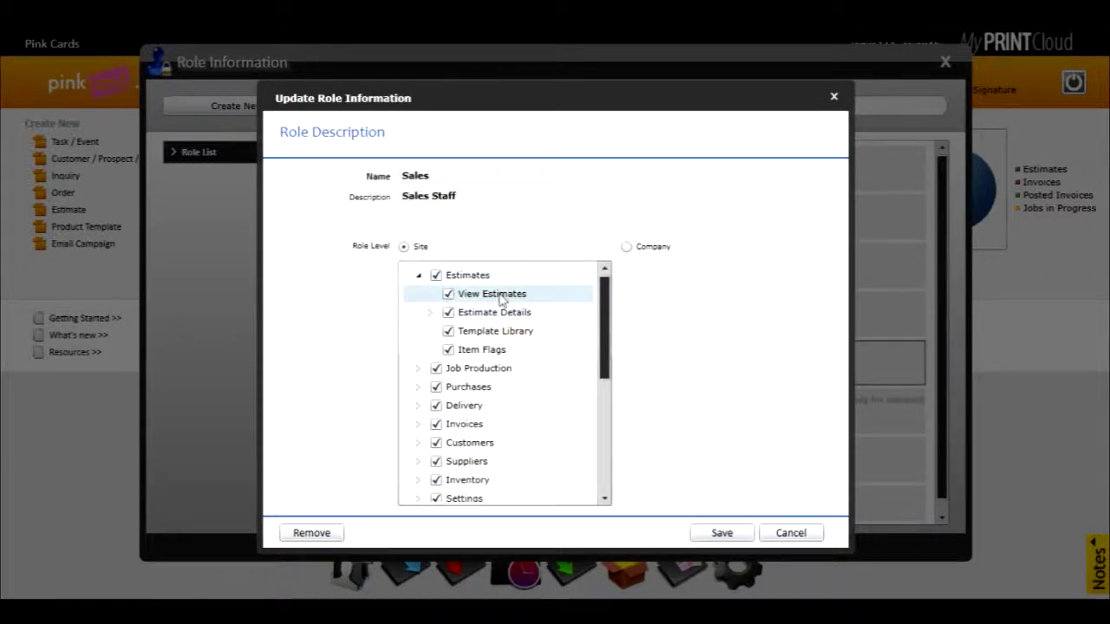
pyautogui.click(430, 314)
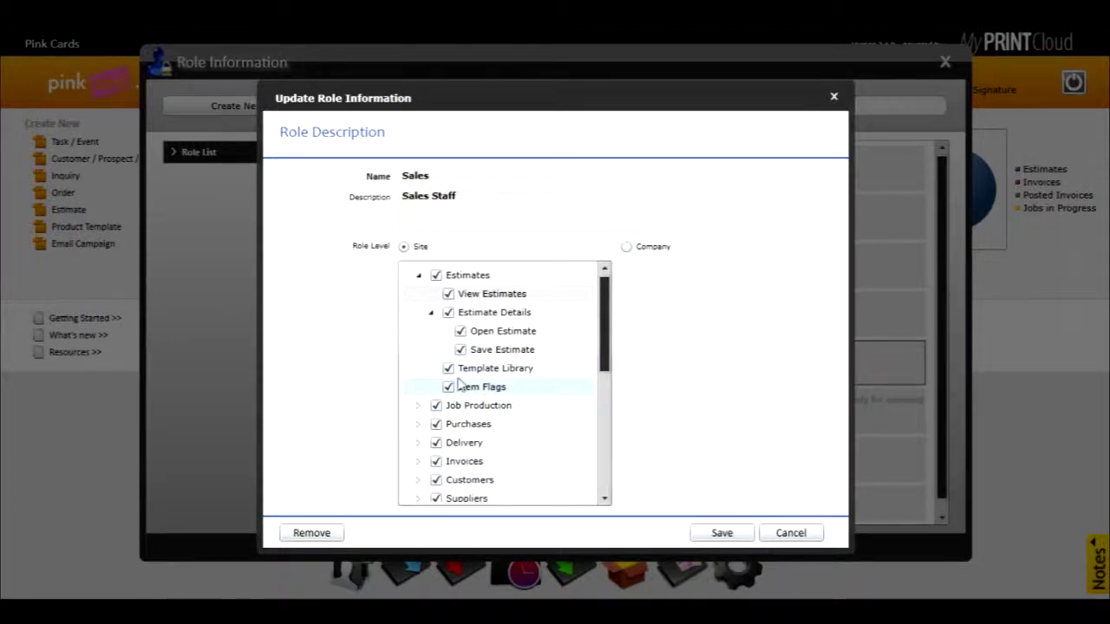
pyautogui.click(418, 406)
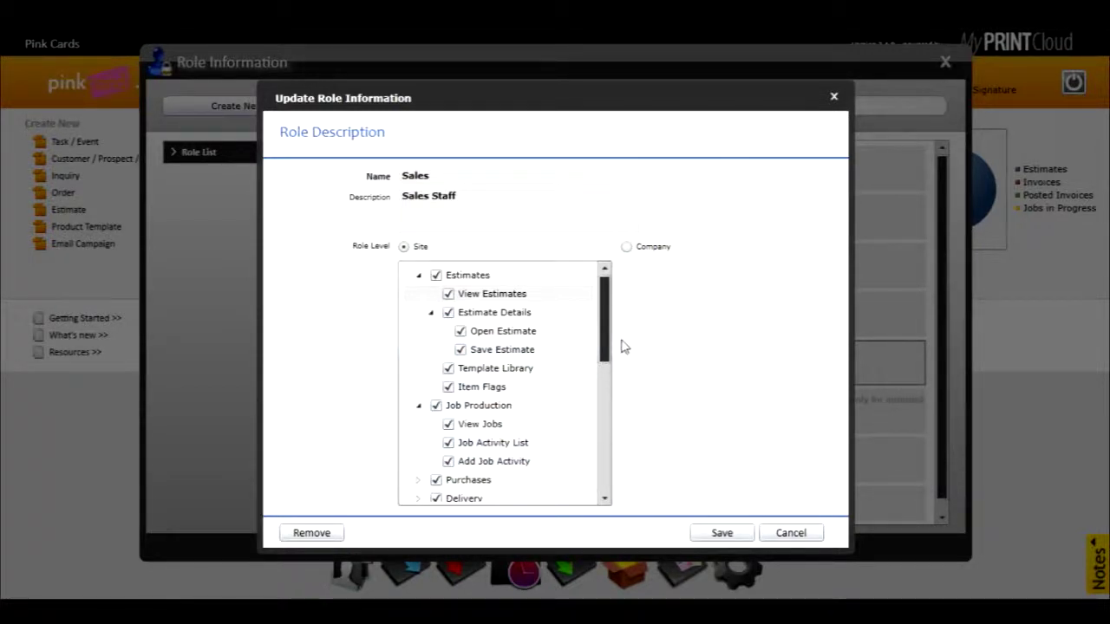
# - Examine the Sales role's Orders, Enquiries, Scheduling, Accounts and CRM permissions, and save and close the role
pyautogui.moveTo(603, 355); pyautogui.dragTo(603, 486)
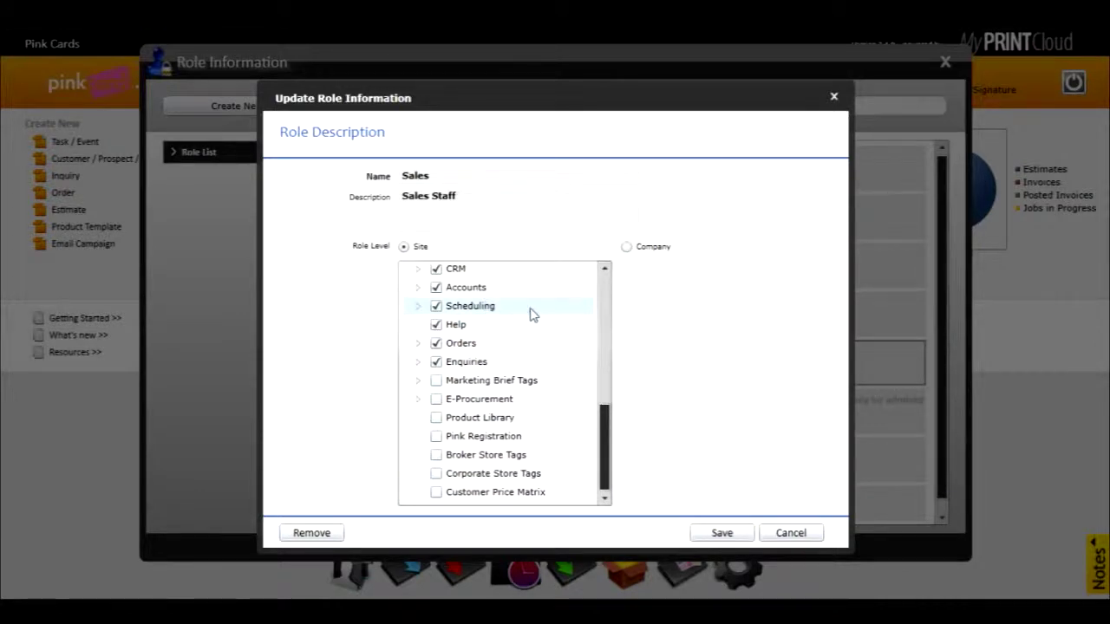
pyautogui.click(418, 344)
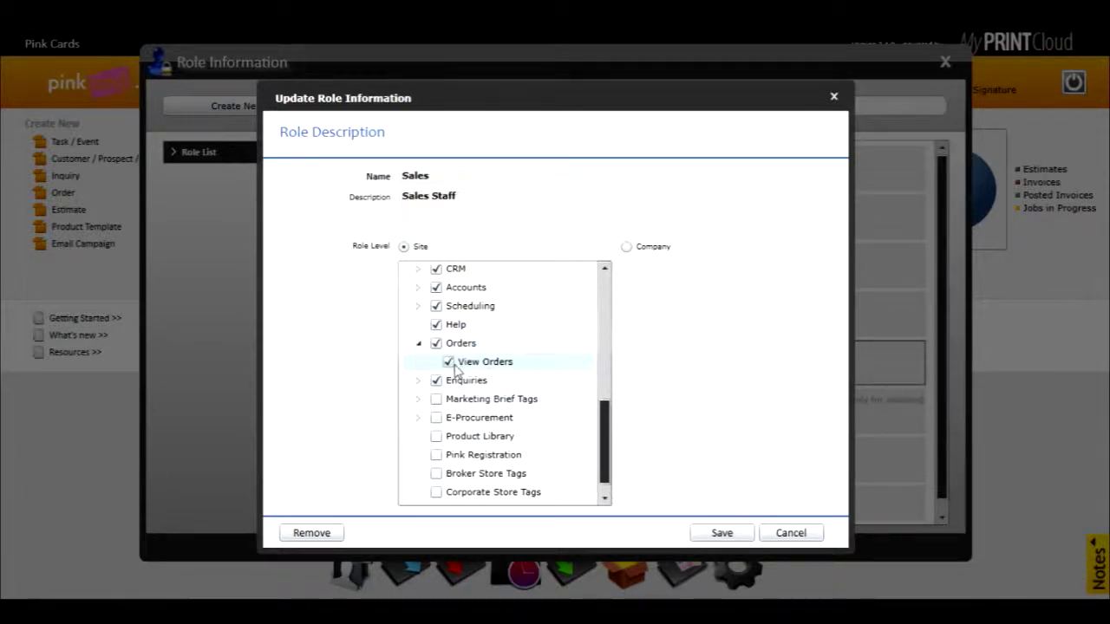
pyautogui.click(418, 382)
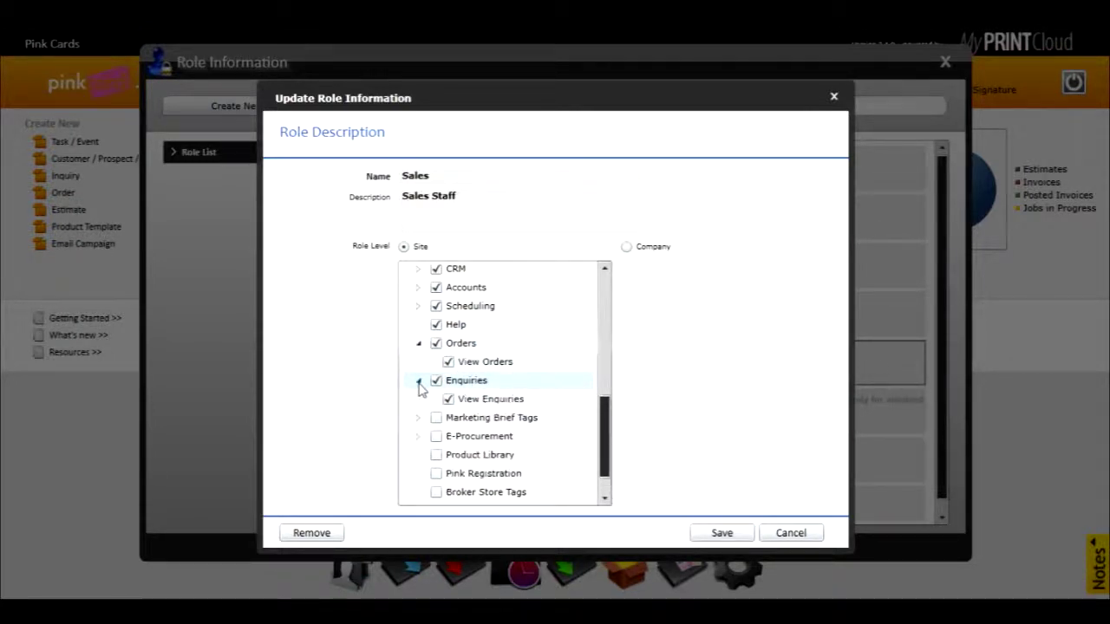
pyautogui.click(417, 306)
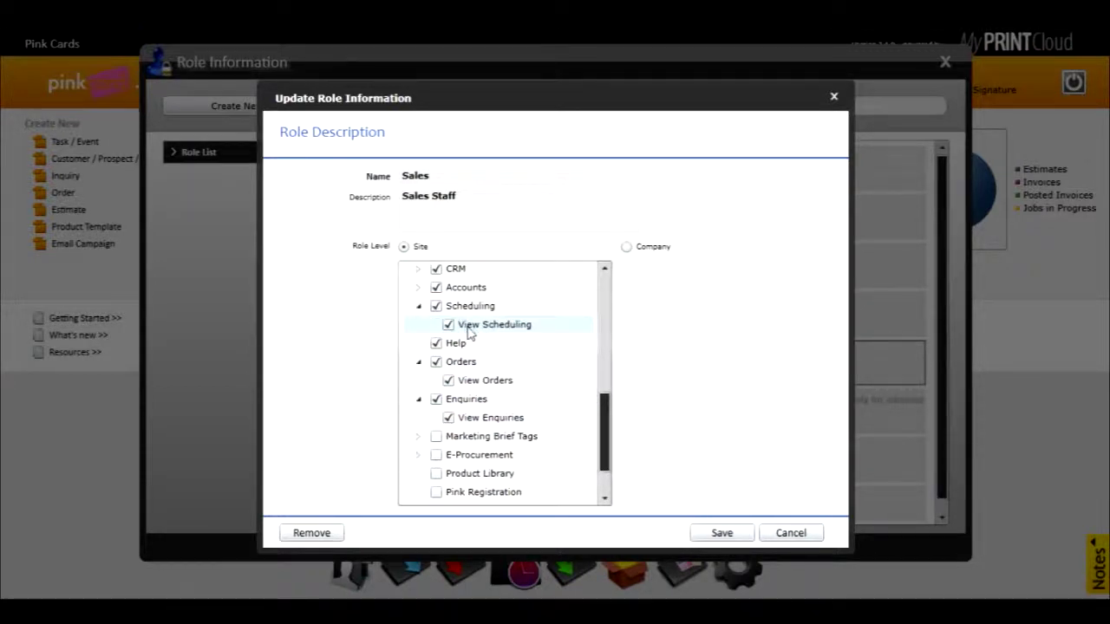
pyautogui.click(418, 288)
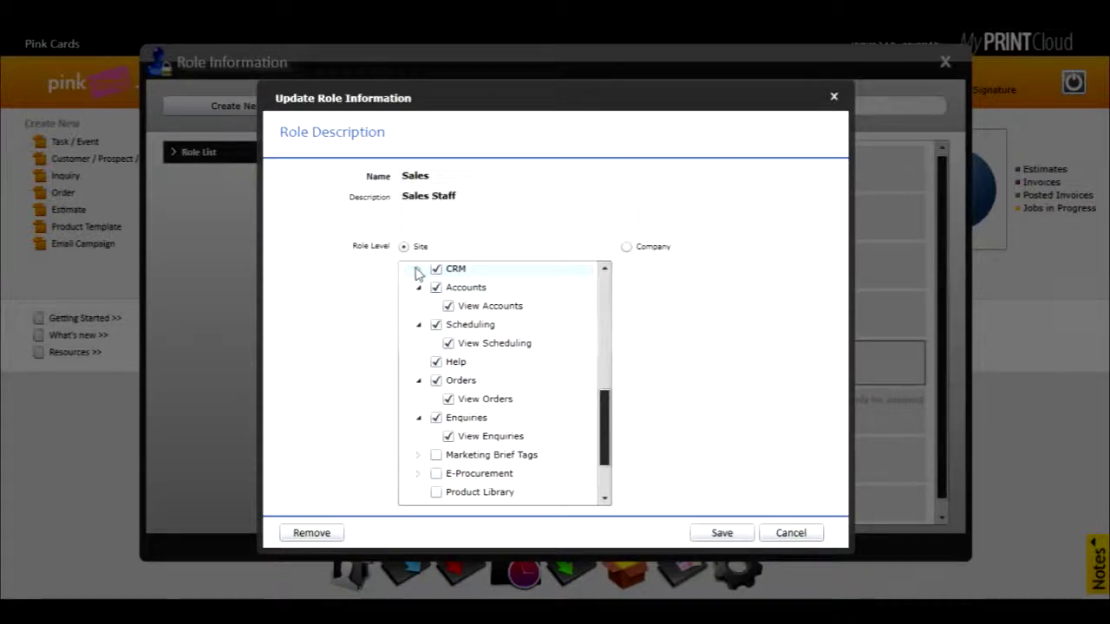
pyautogui.click(418, 271)
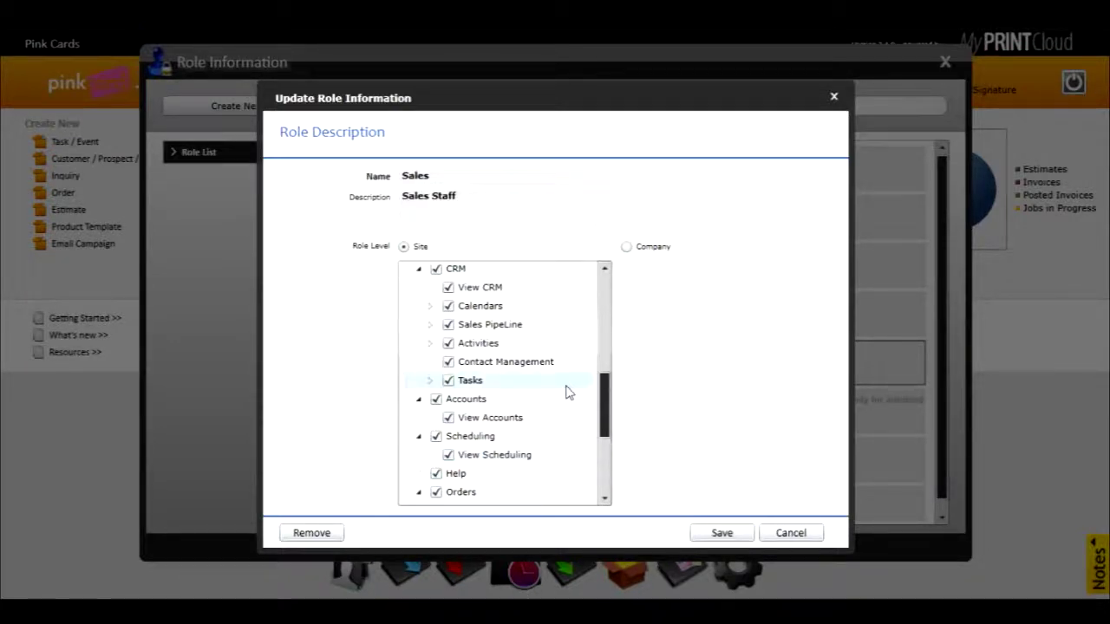
pyautogui.click(722, 533)
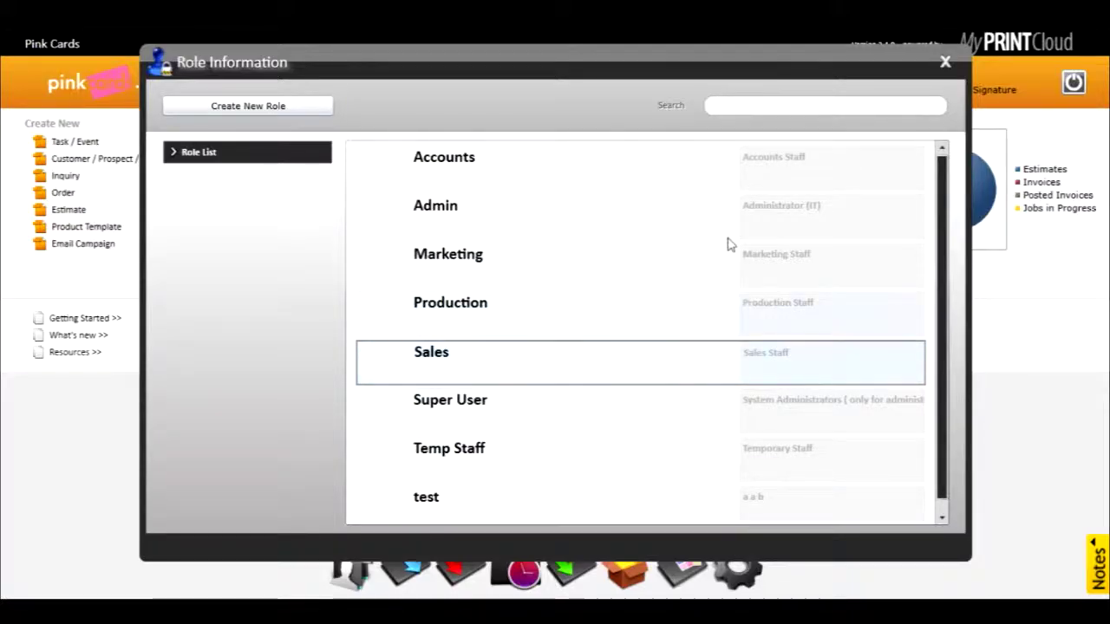
pyautogui.click(943, 61)
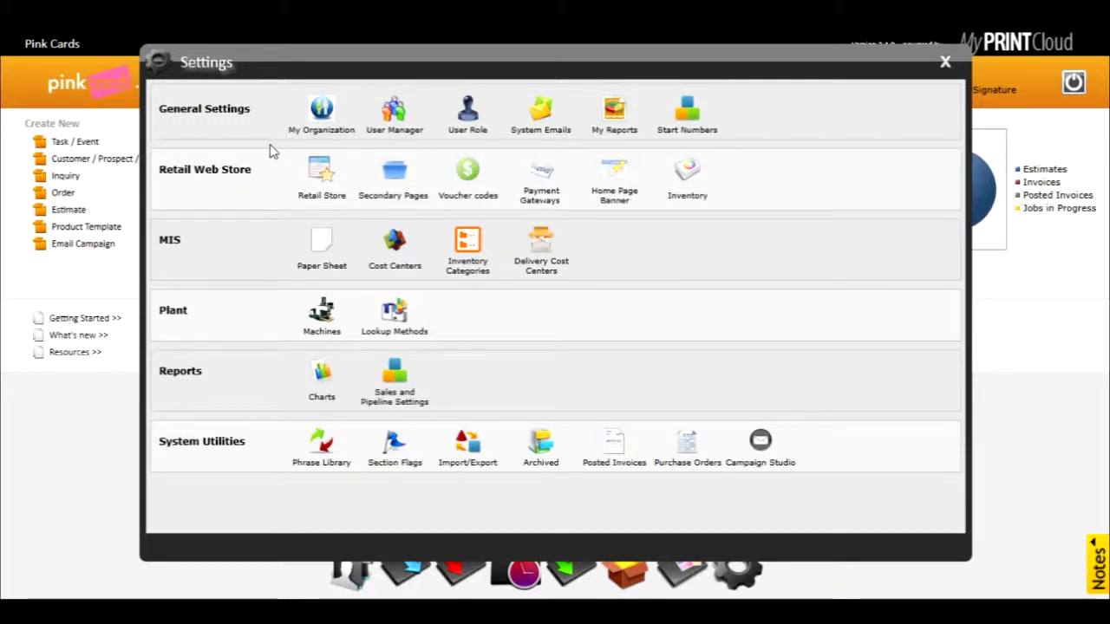
# - Look over the CRM and Product Library modules on the dashboard and return to Settings
pyautogui.click(943, 64)
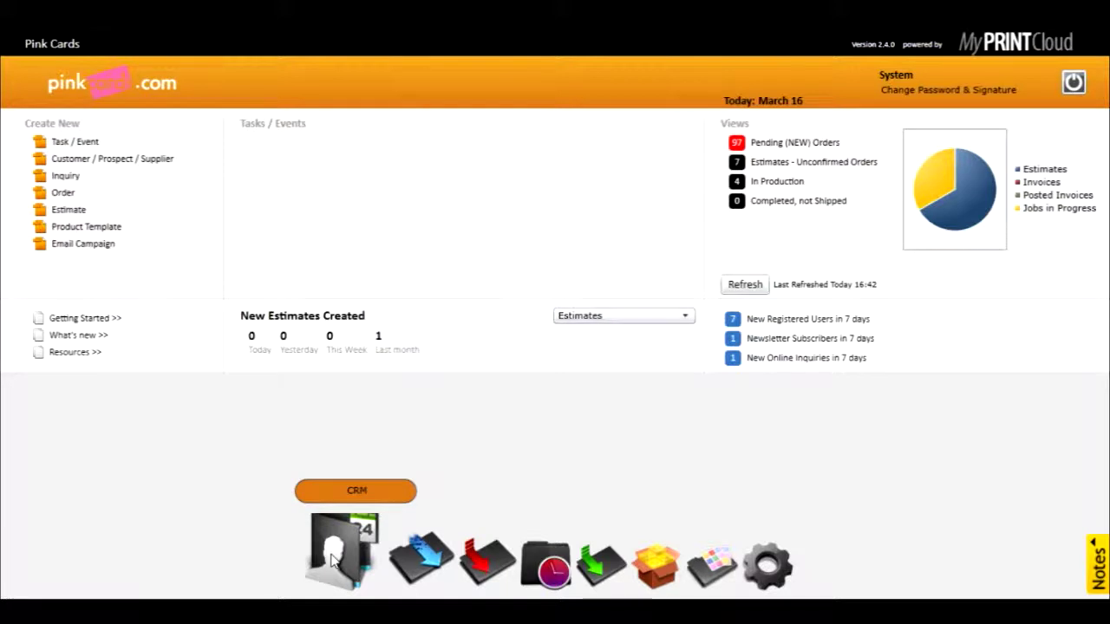
pyautogui.click(332, 560)
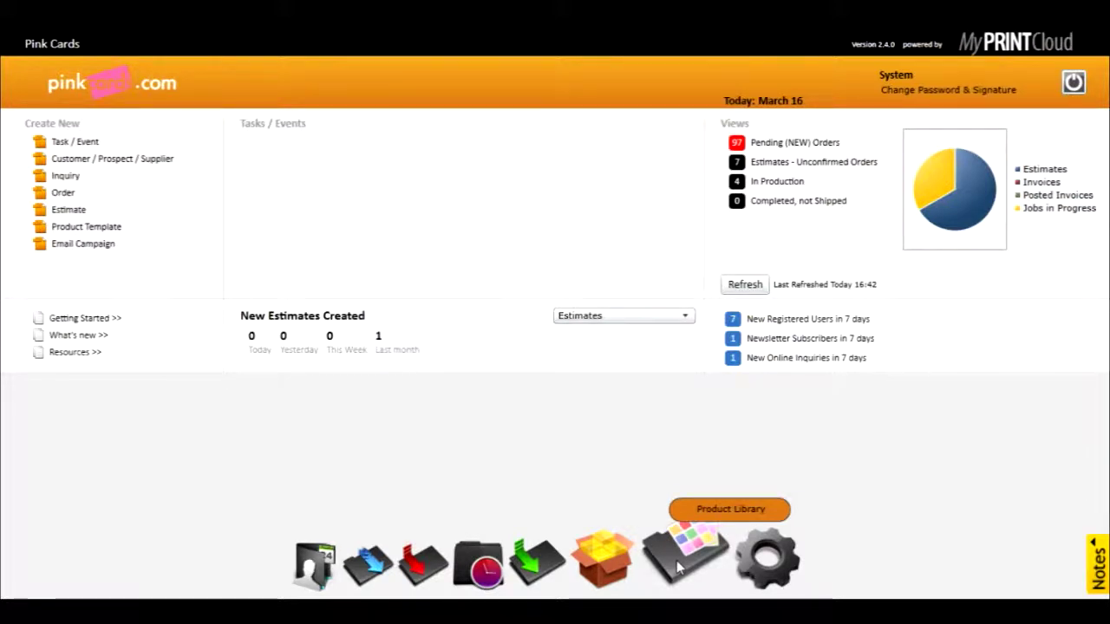
pyautogui.click(679, 568)
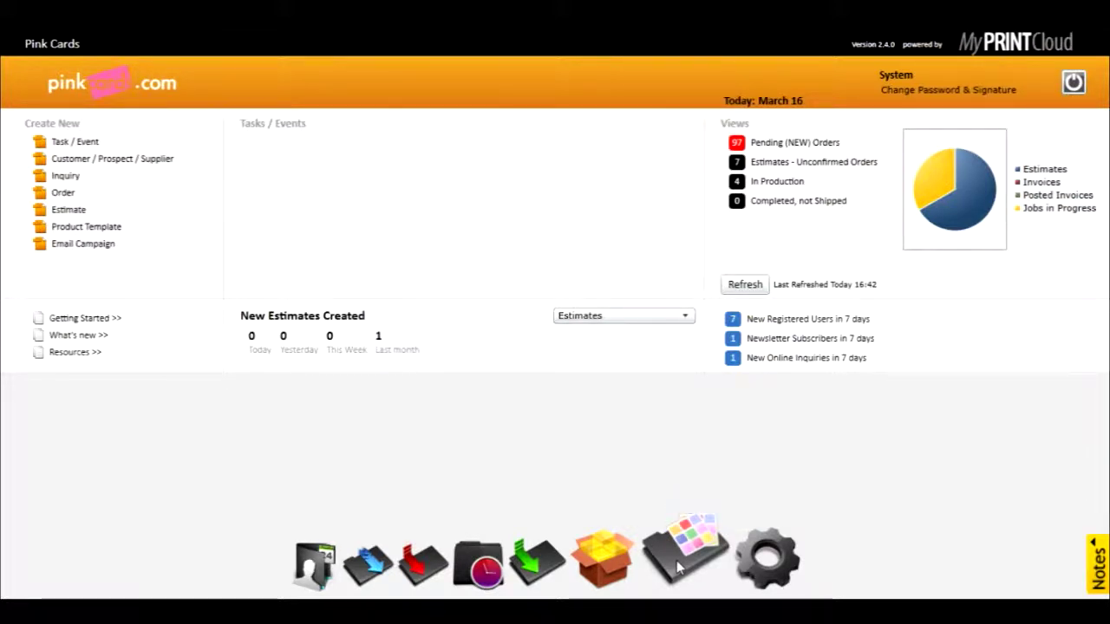
pyautogui.click(787, 559)
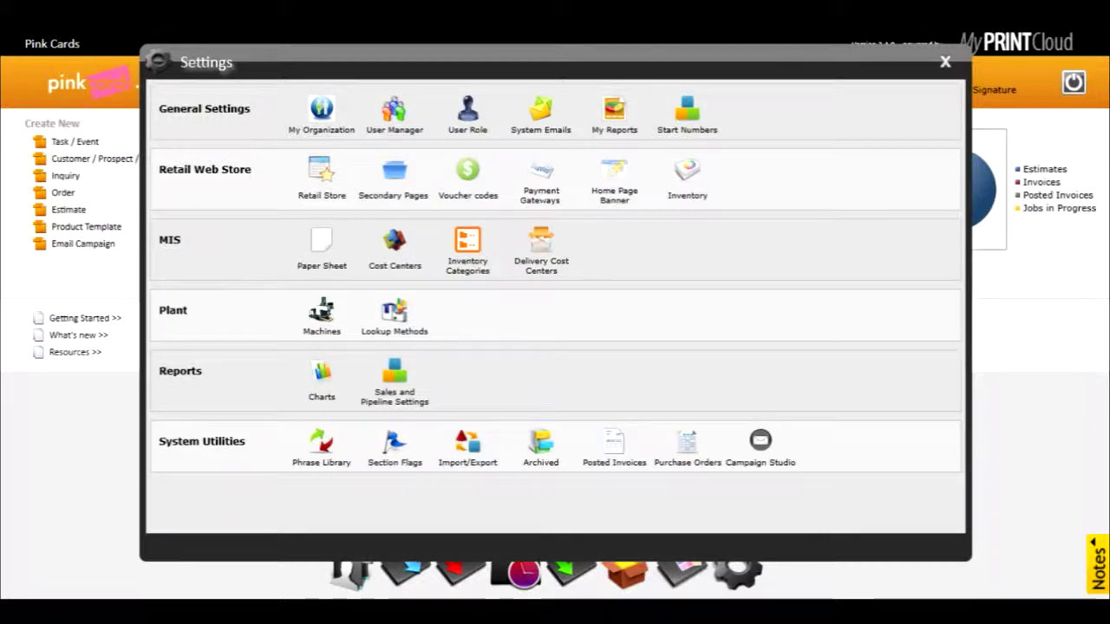
# - Open the Pending Items system email and review its send-delay scheduling and the message body
pyautogui.click(542, 119)
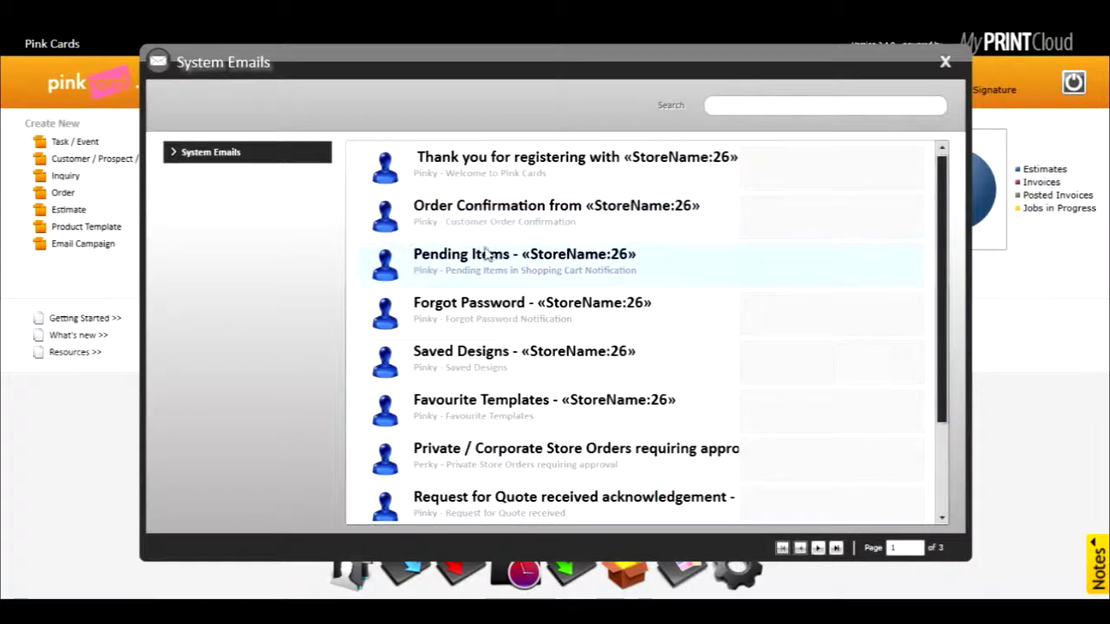
pyautogui.click(478, 262)
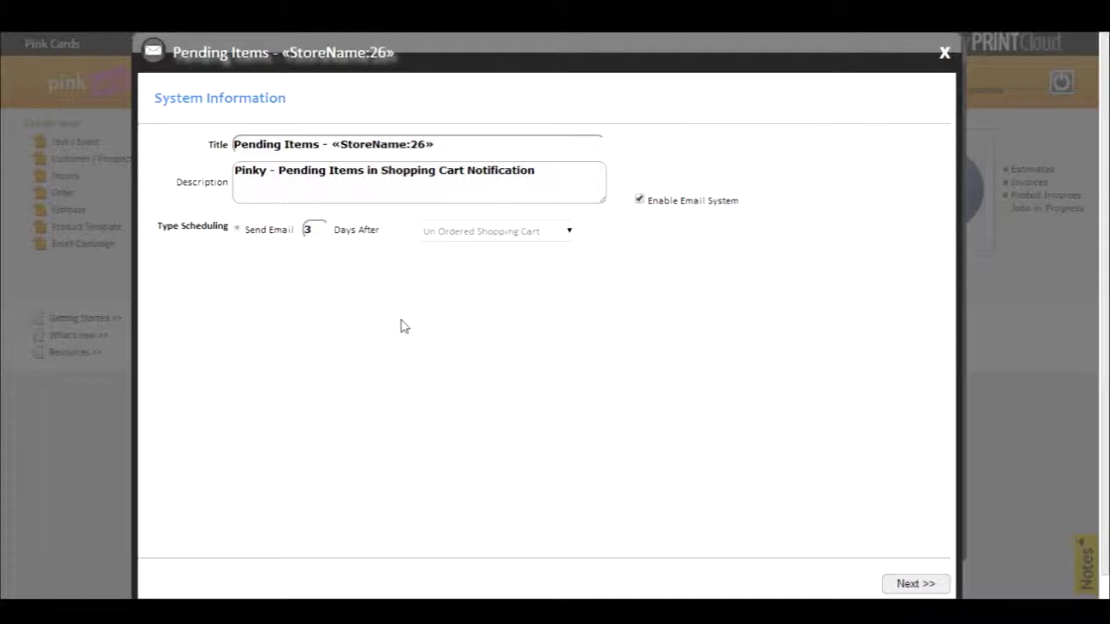
pyautogui.click(316, 230)
pyautogui.click(912, 584)
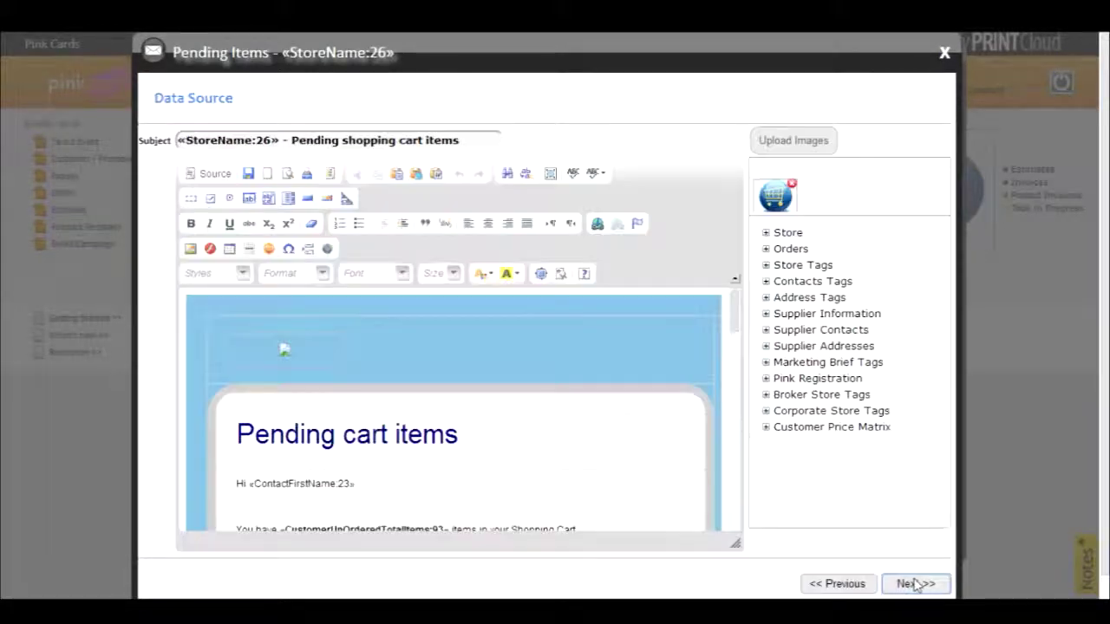
pyautogui.scroll(-2, 611, 360)
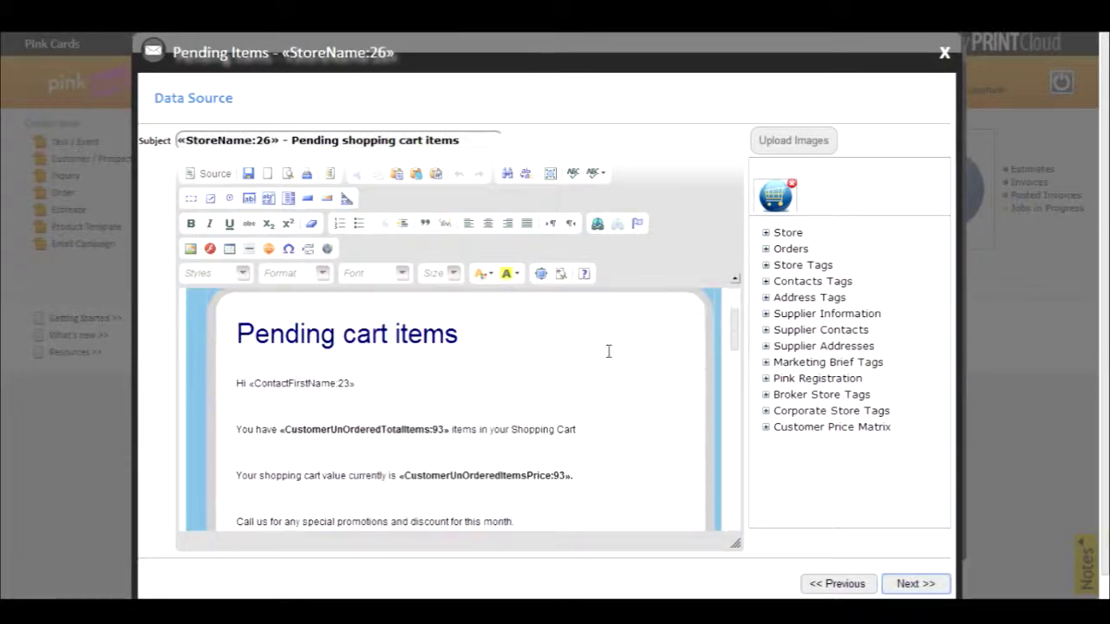
pyautogui.scroll(-1, 533, 353)
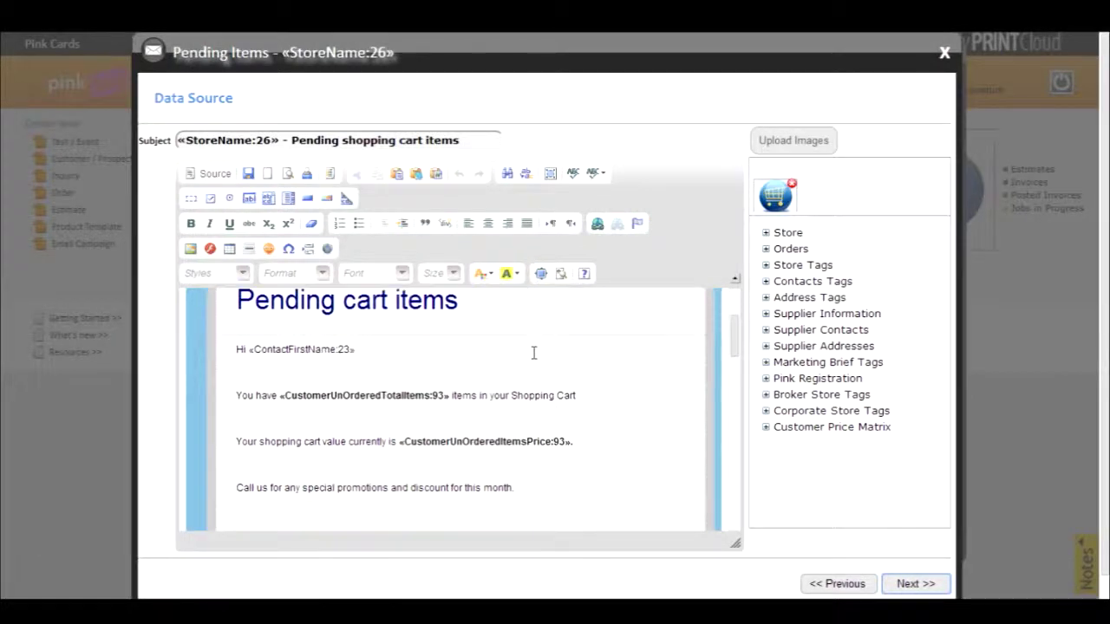
# - Expand the Orders merge tags, look through the tag categories, check the Email Processing sender fields and finish the Pending Items email
pyautogui.click(765, 252)
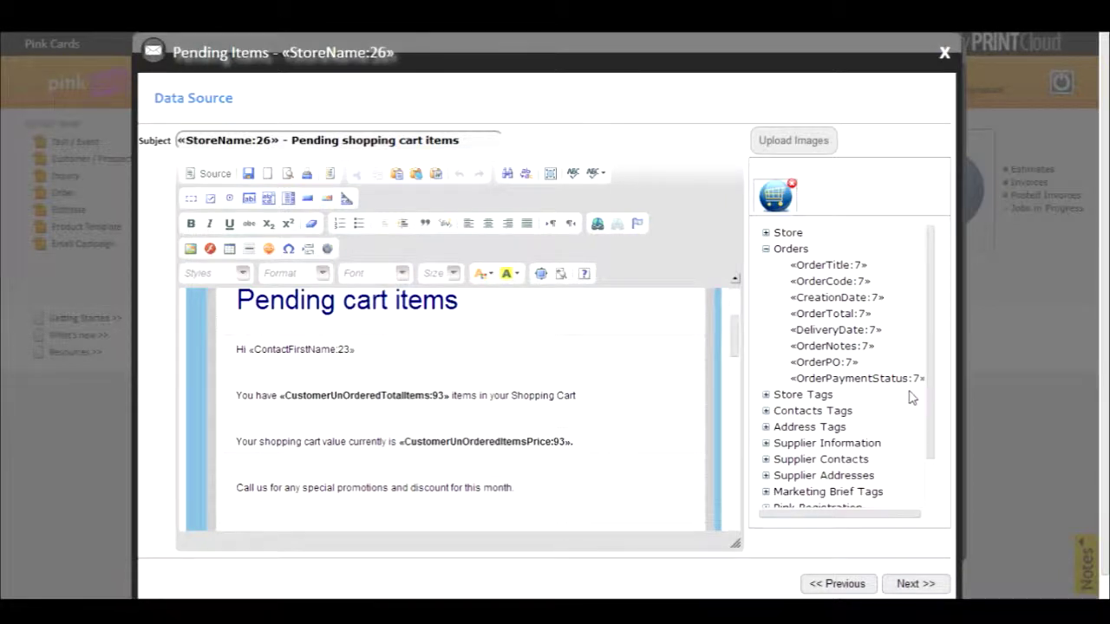
pyautogui.moveTo(930, 382); pyautogui.dragTo(927, 456)
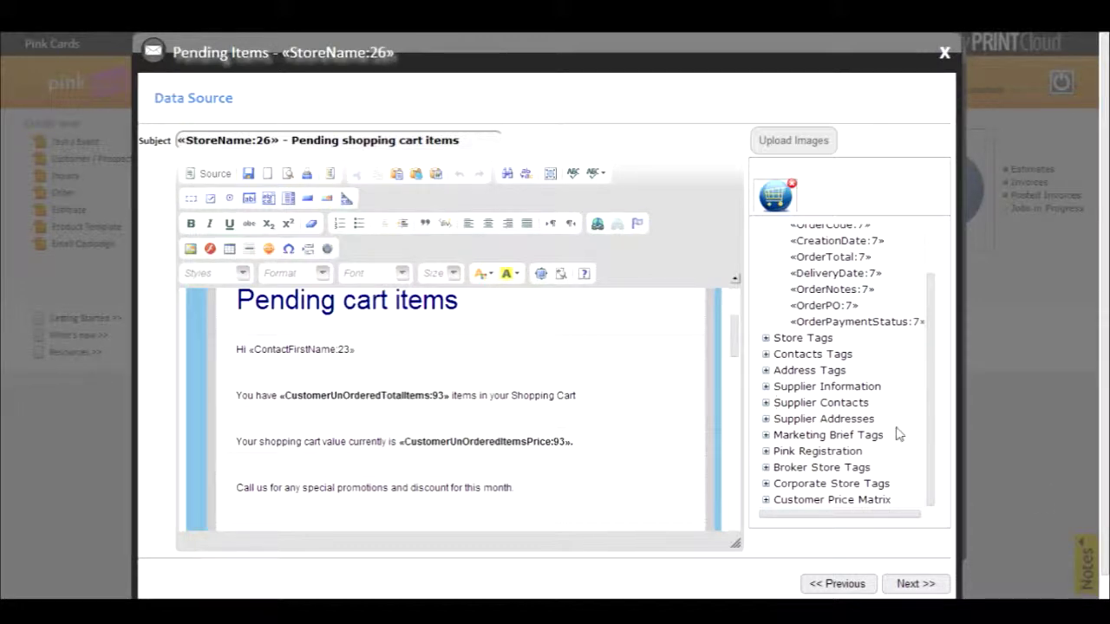
pyautogui.click(912, 585)
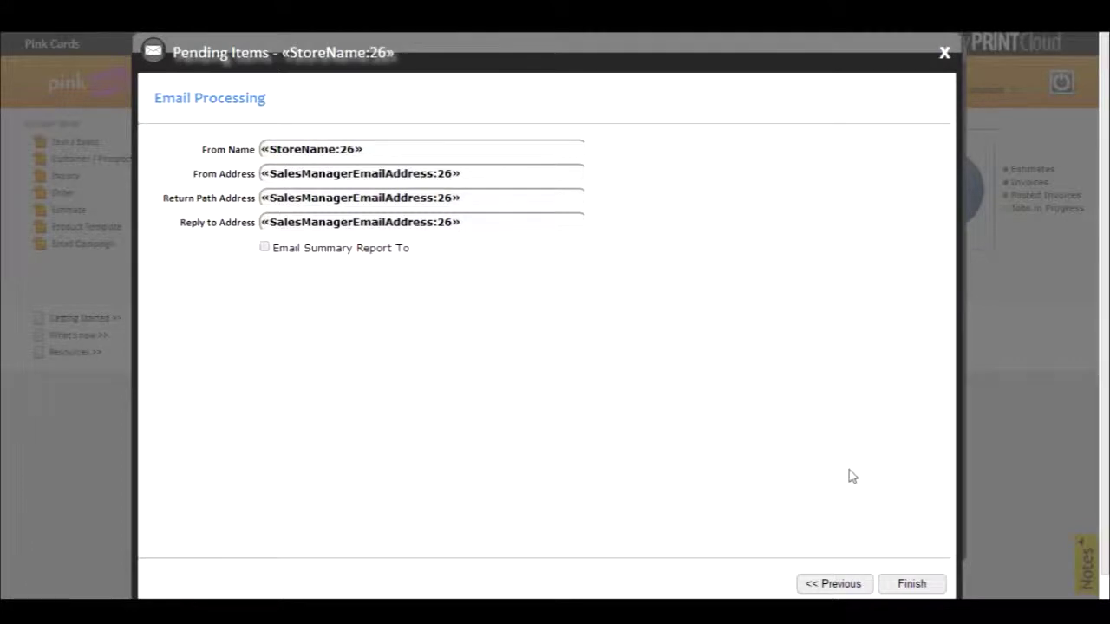
pyautogui.click(911, 584)
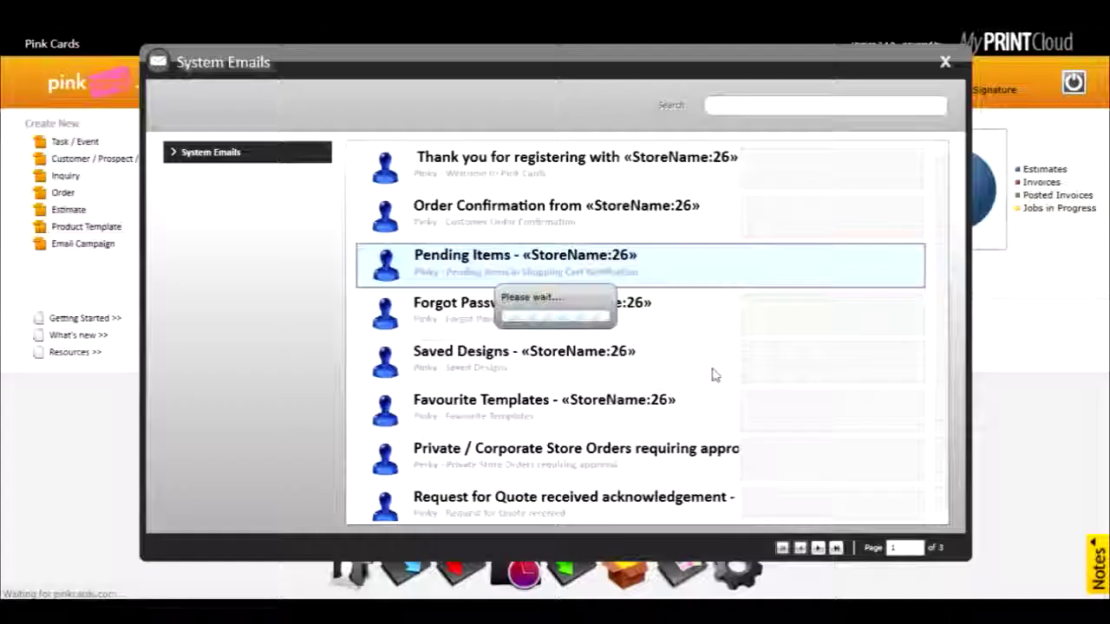
# - Look through the list of system emails and close it
pyautogui.scroll(-3, 936, 335)
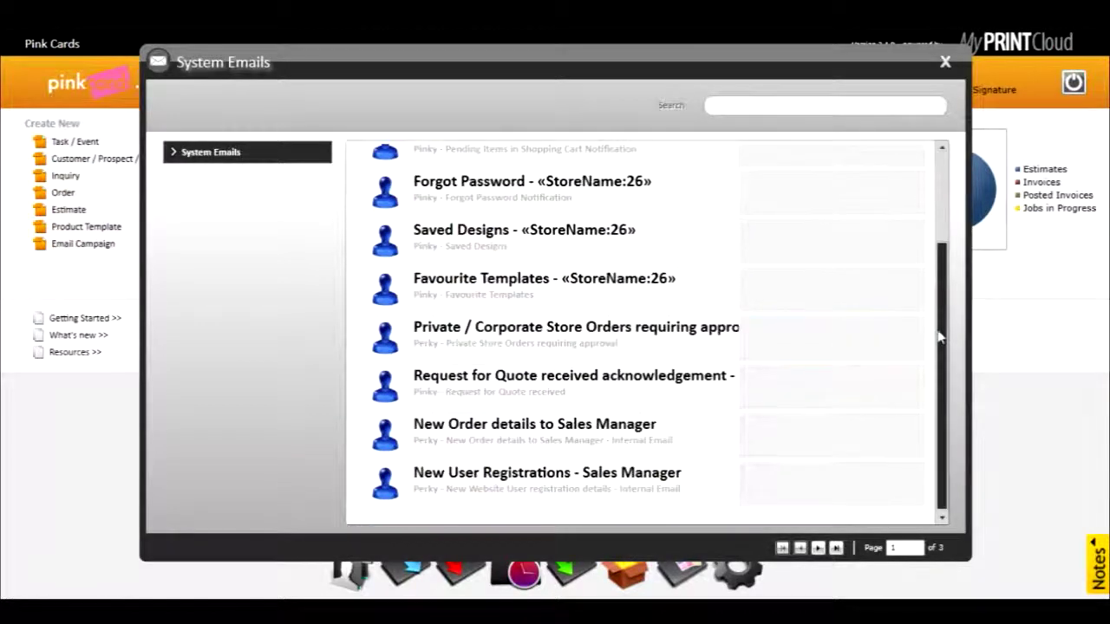
pyautogui.scroll(1, 928, 303)
pyautogui.scroll(2, 925, 283)
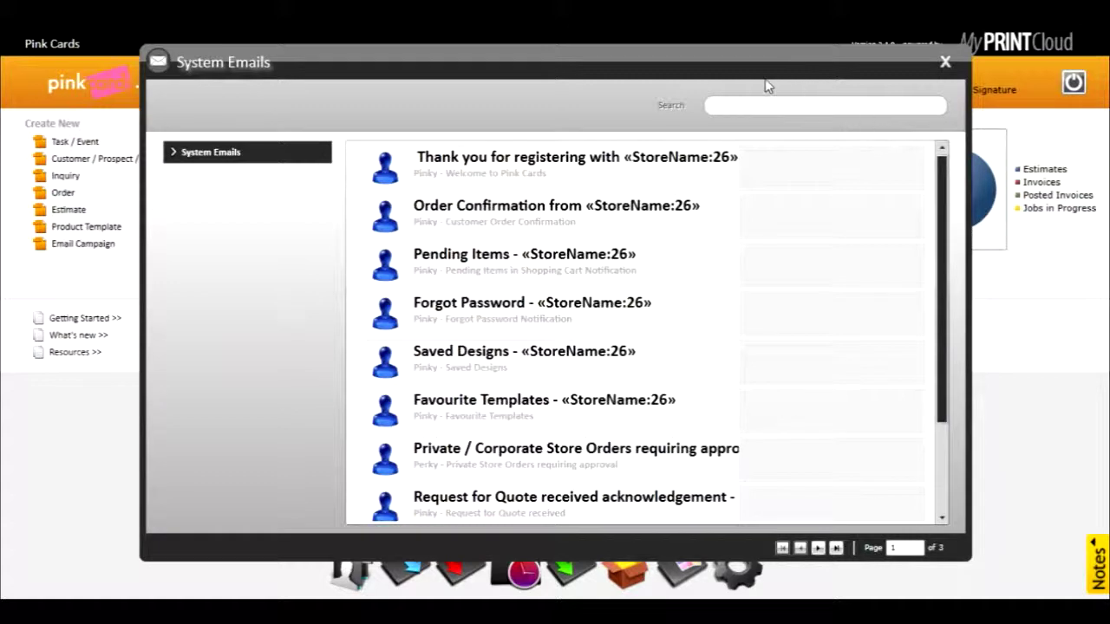
pyautogui.click(945, 60)
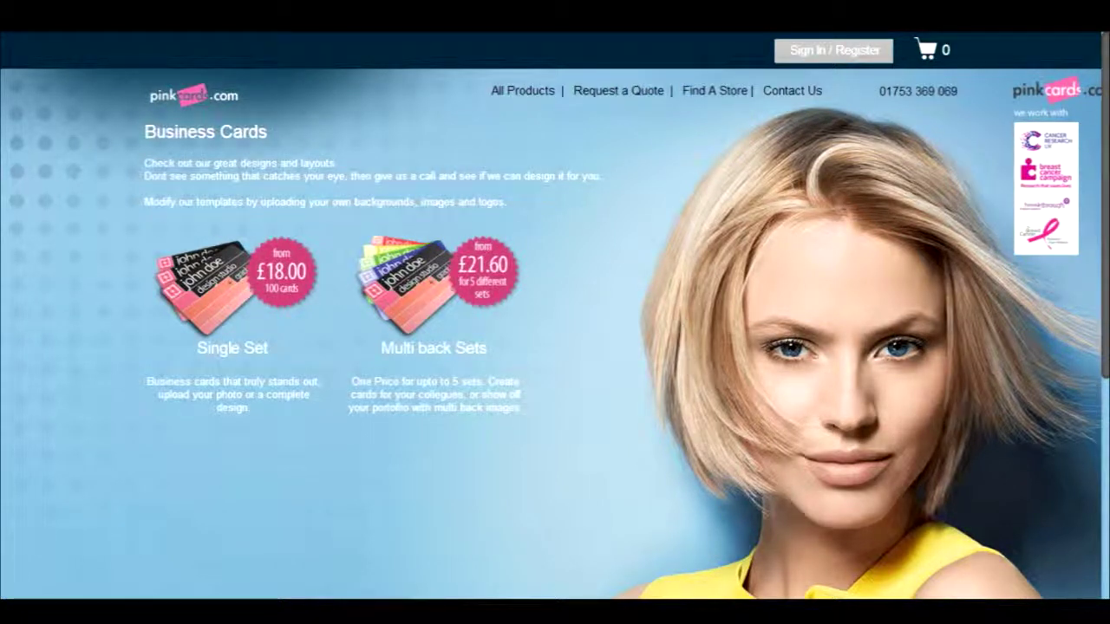
pyautogui.moveTo(173, 598)
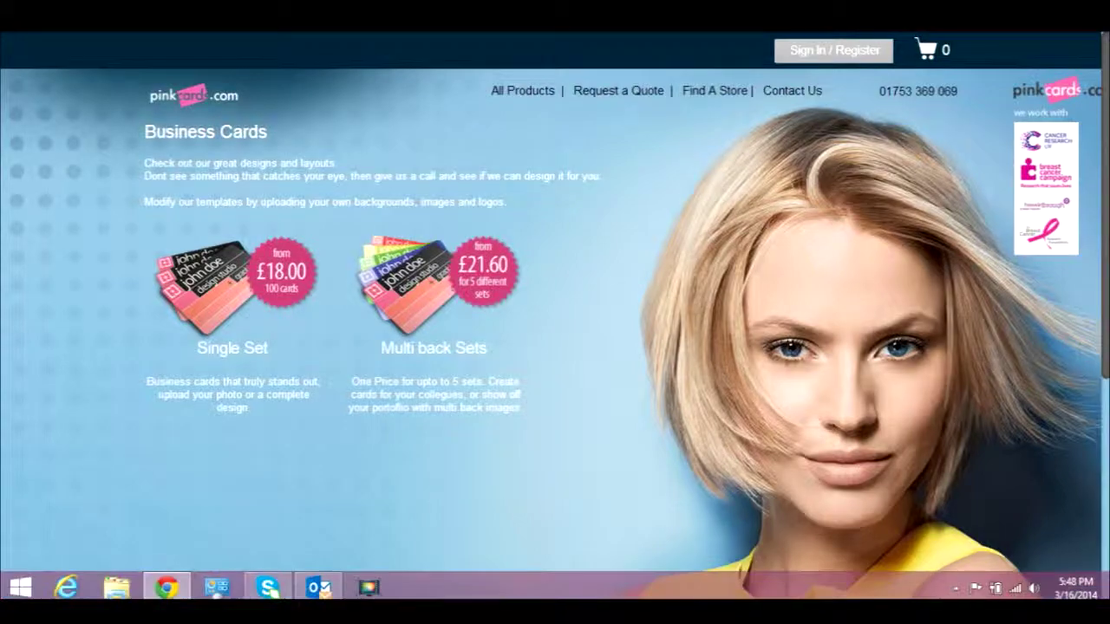